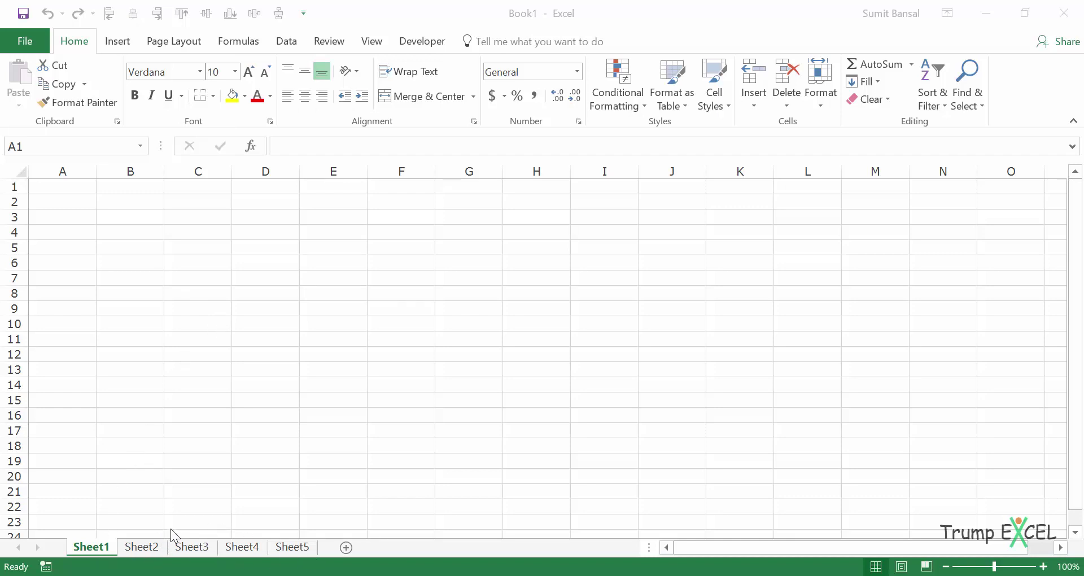
Step: Hide Sheet2 from its tab's context menu
{"action": "left_click", "coordinate": [147, 553], "text": "ctrl"}
{"action": "right_click", "coordinate": [147, 553]}
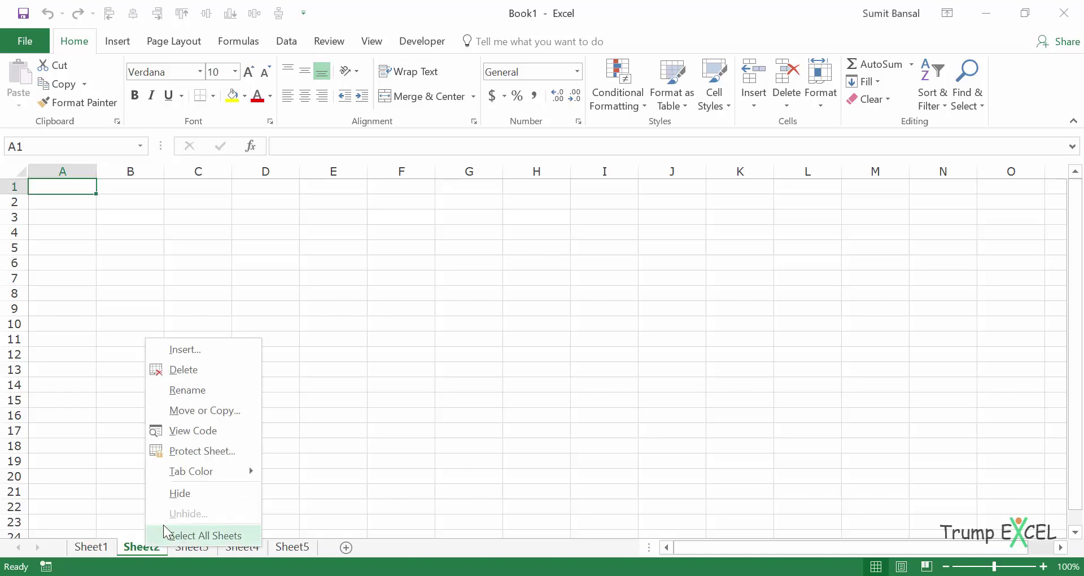
{"action": "left_click", "coordinate": [172, 498]}
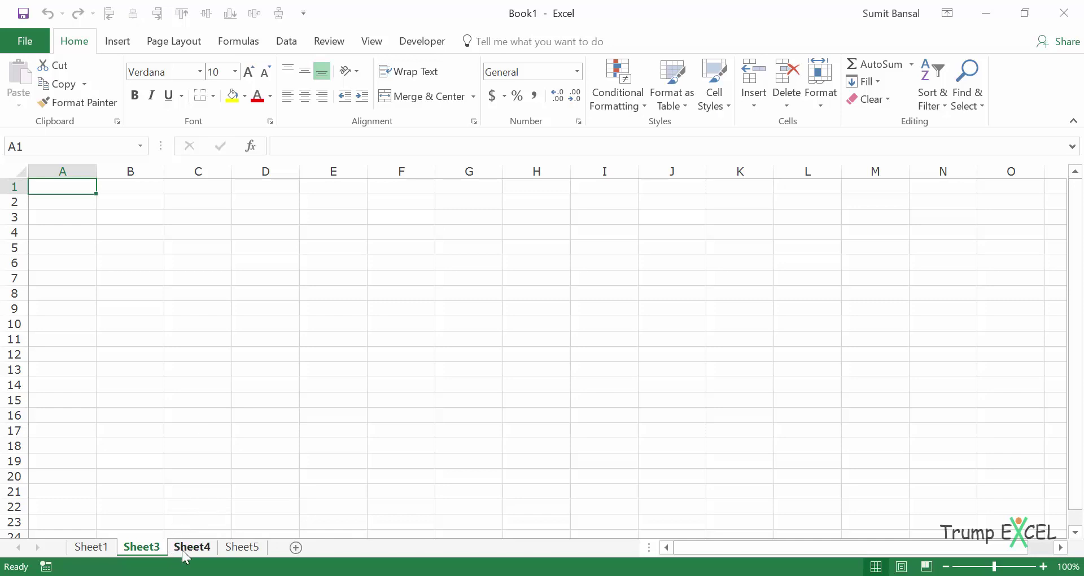
Step: Group Sheet3, Sheet4 and Sheet5 and hide them together
{"action": "left_click", "coordinate": [242, 551], "text": "shift"}
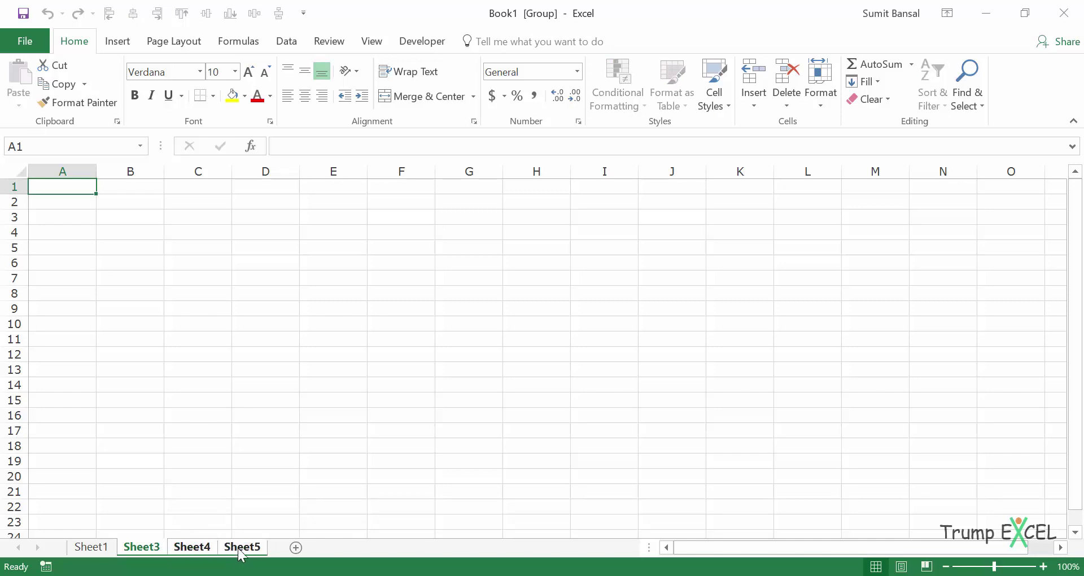
{"action": "right_click", "coordinate": [239, 550]}
{"action": "left_click", "coordinate": [274, 477]}
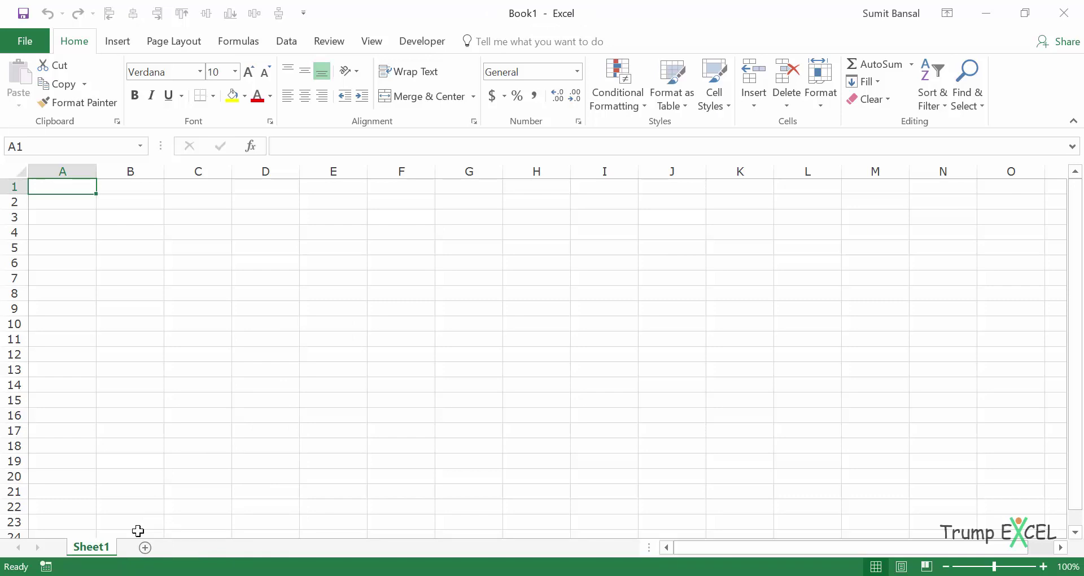
Step: Unhide Sheet2 from the Unhide dialog
{"action": "right_click", "coordinate": [92, 553]}
{"action": "left_click", "coordinate": [121, 517]}
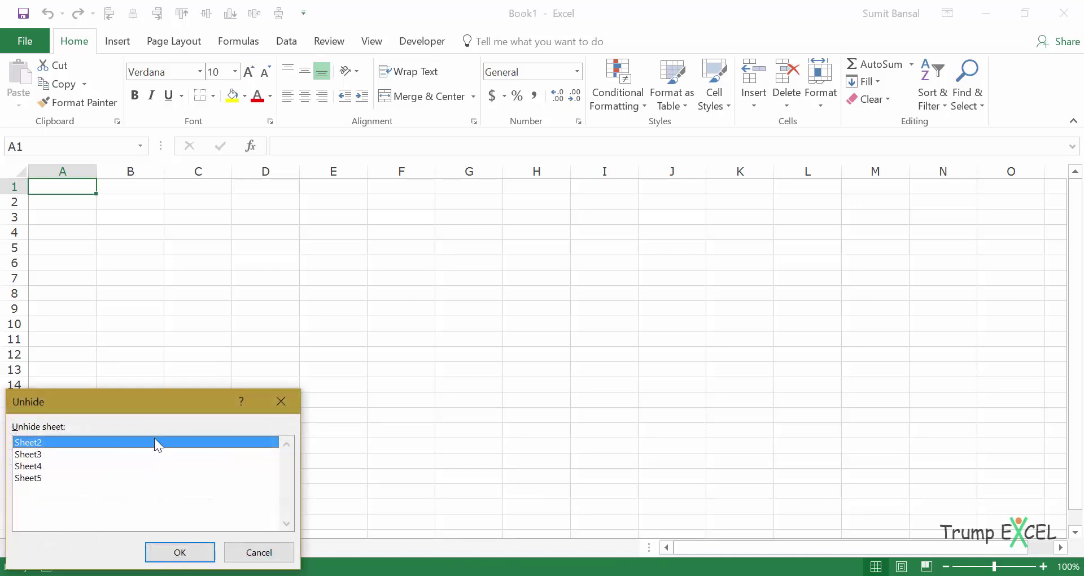
{"action": "left_click_drag", "start_coordinate": [153, 397], "coordinate": [276, 267]}
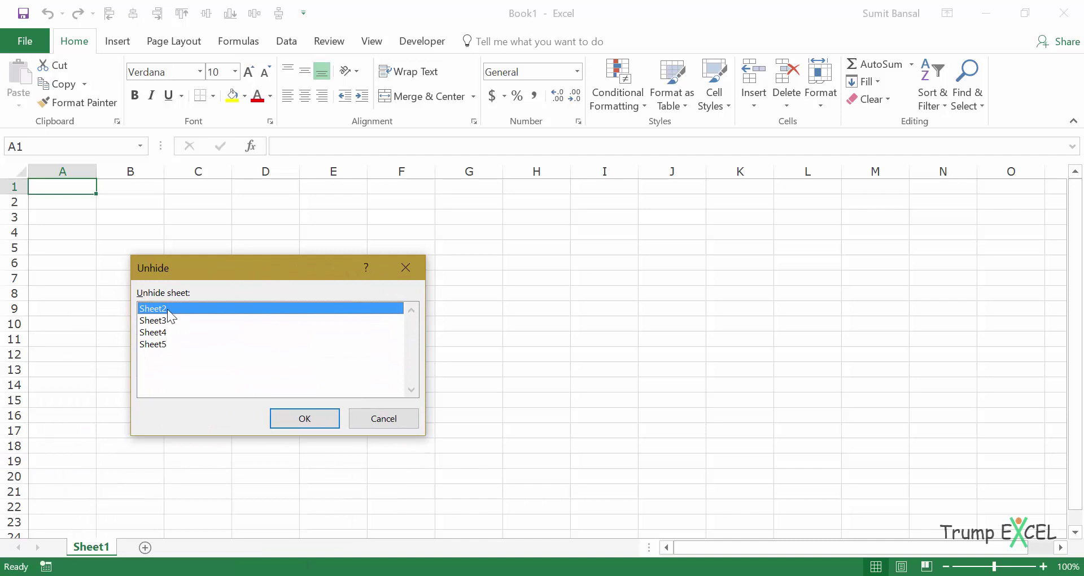
{"action": "left_click", "coordinate": [282, 418]}
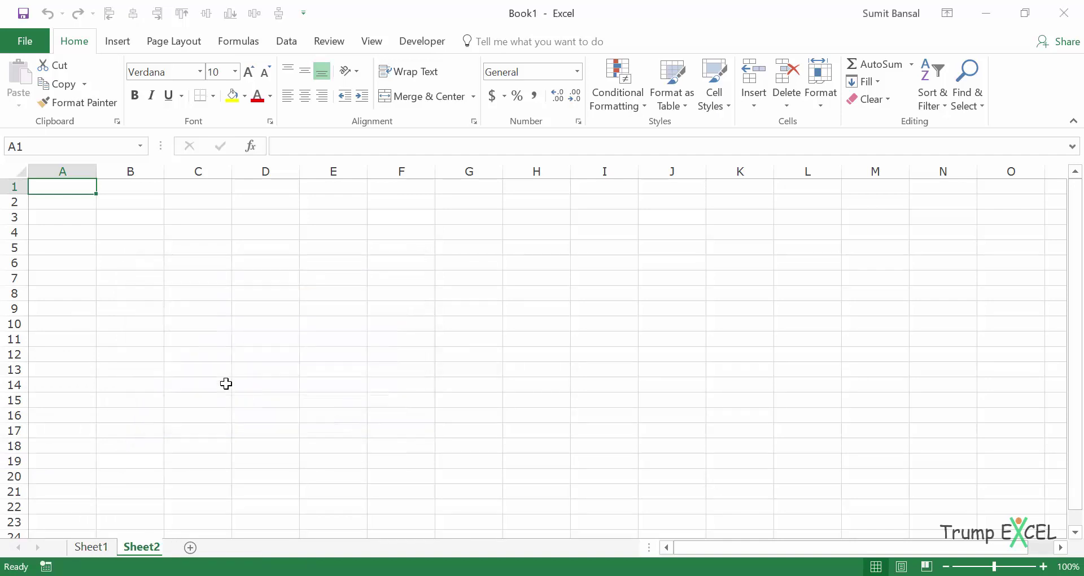
Step: Unhide Sheet3 from the Unhide dialog
{"action": "right_click", "coordinate": [155, 540]}
{"action": "left_click", "coordinate": [180, 511]}
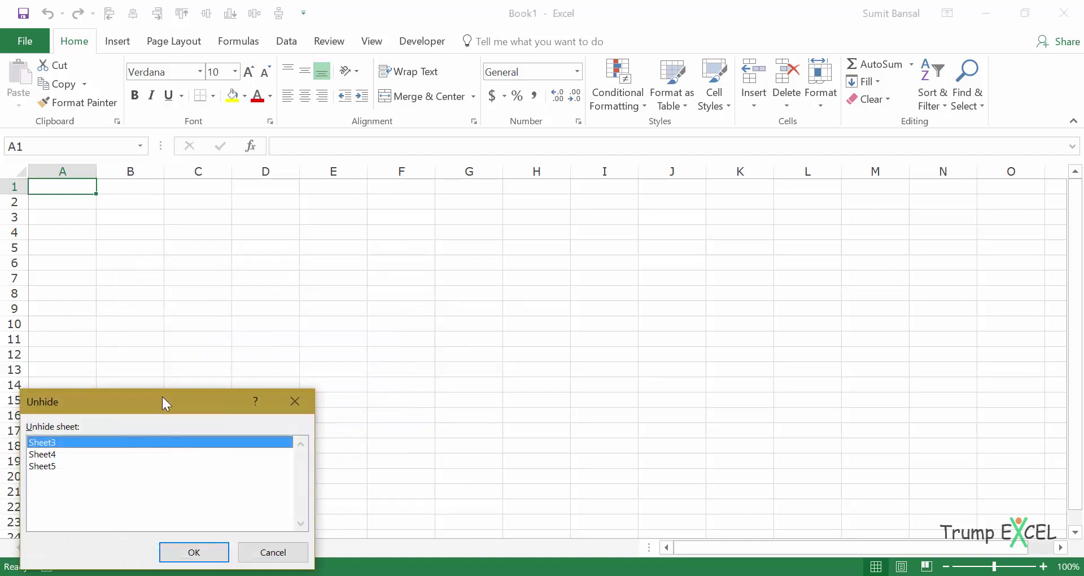
{"action": "left_click_drag", "start_coordinate": [145, 406], "coordinate": [292, 284]}
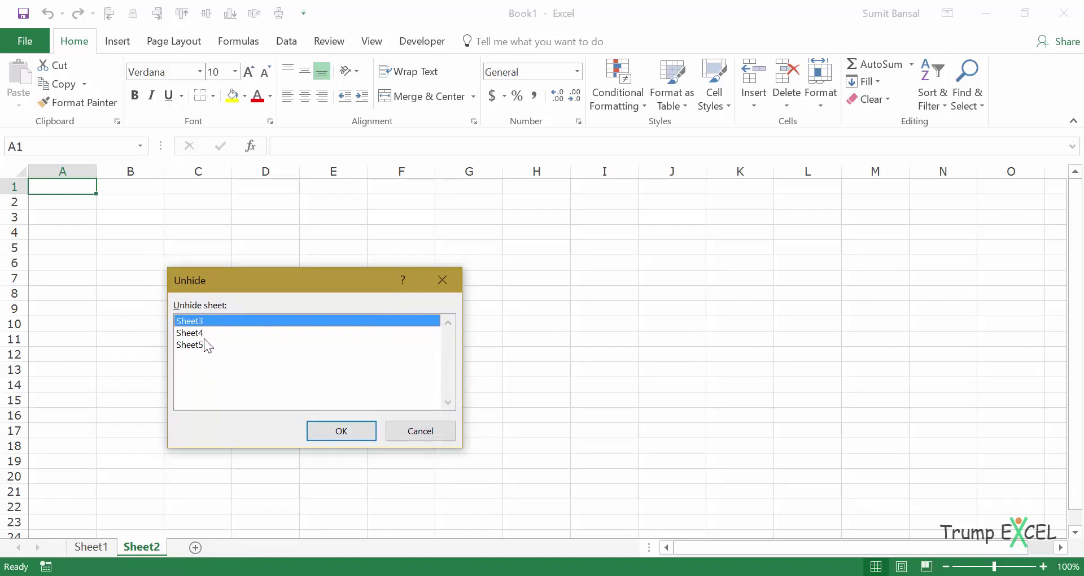
{"action": "left_click", "coordinate": [332, 433]}
Step: Unhide Sheet4 and then Sheet5, the last hidden sheets
{"action": "right_click", "coordinate": [218, 547]}
{"action": "left_click", "coordinate": [225, 513]}
{"action": "left_click", "coordinate": [231, 559]}
{"action": "right_click", "coordinate": [235, 549]}
{"action": "left_click", "coordinate": [249, 515]}
{"action": "left_click", "coordinate": [298, 553]}
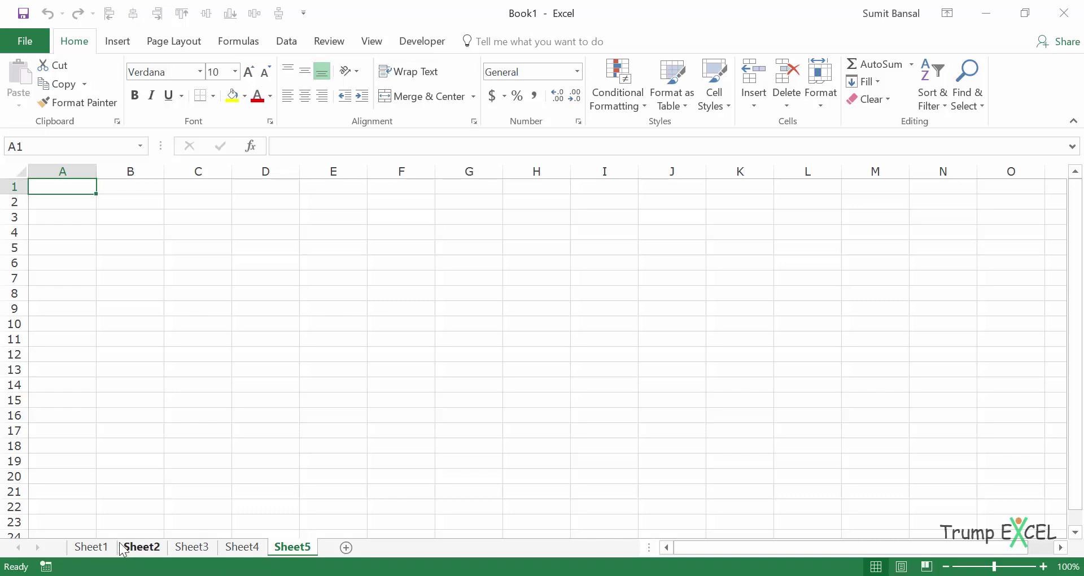
Step: Make Sheet2 the active sheet
{"action": "left_click", "coordinate": [144, 549]}
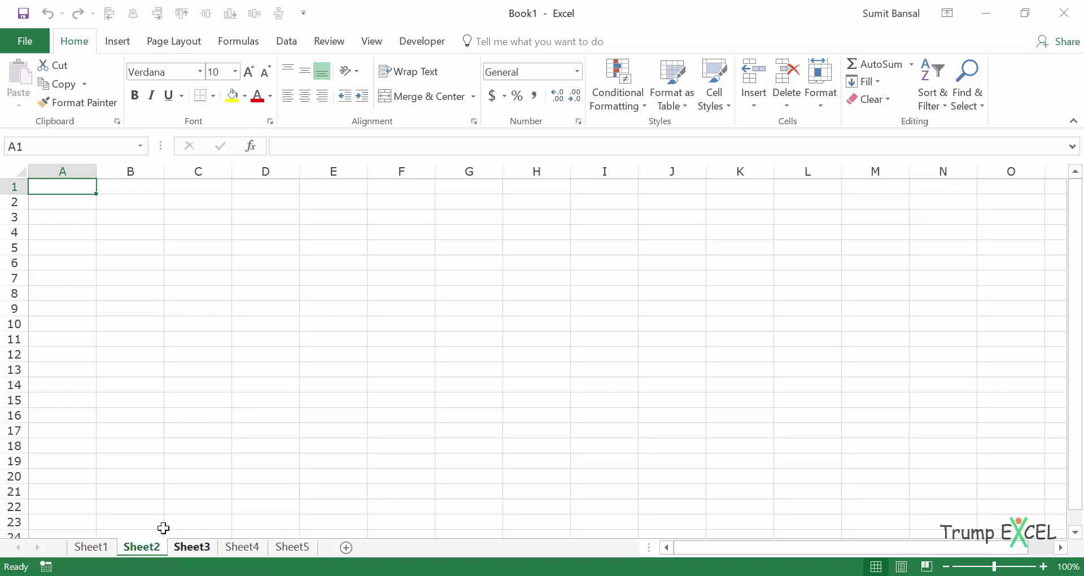
Step: Open Sheet2's code via View Code, maximize the VBA editor and select Sheet2
{"action": "right_click", "coordinate": [140, 549]}
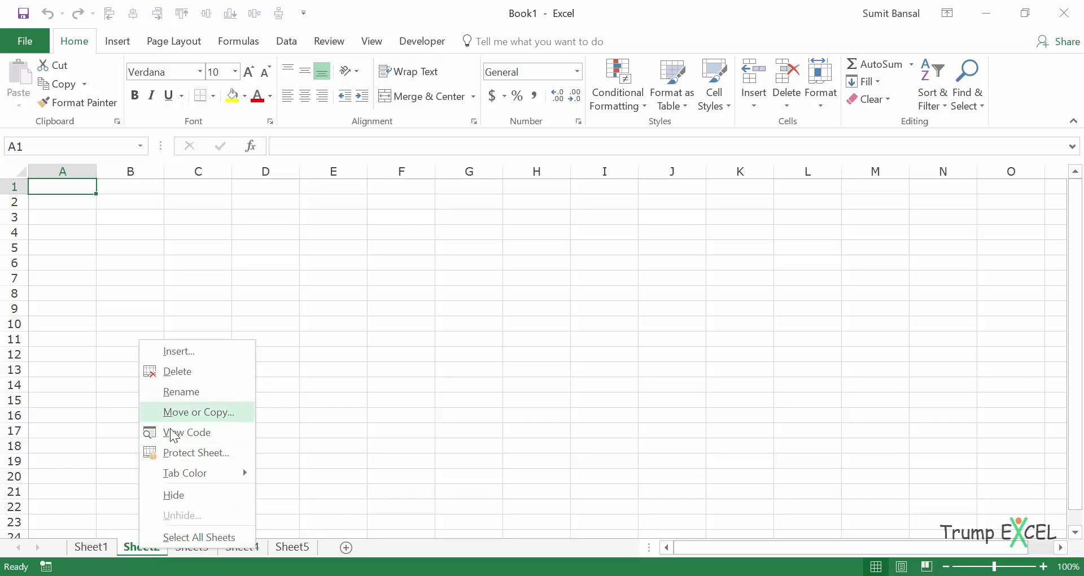
{"action": "left_click", "coordinate": [181, 438]}
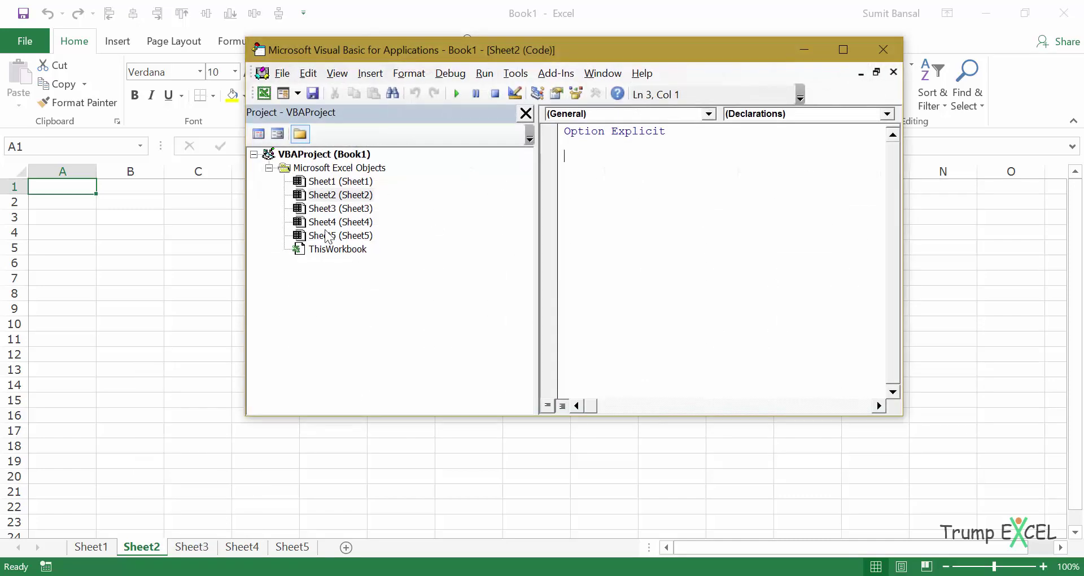
{"action": "left_click", "coordinate": [842, 49]}
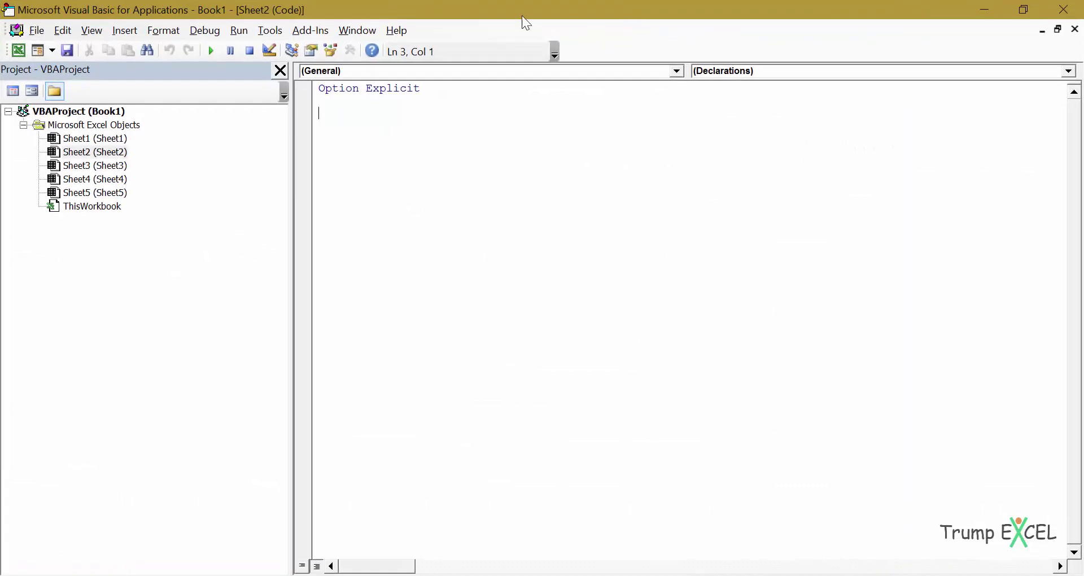
{"action": "left_click", "coordinate": [89, 153]}
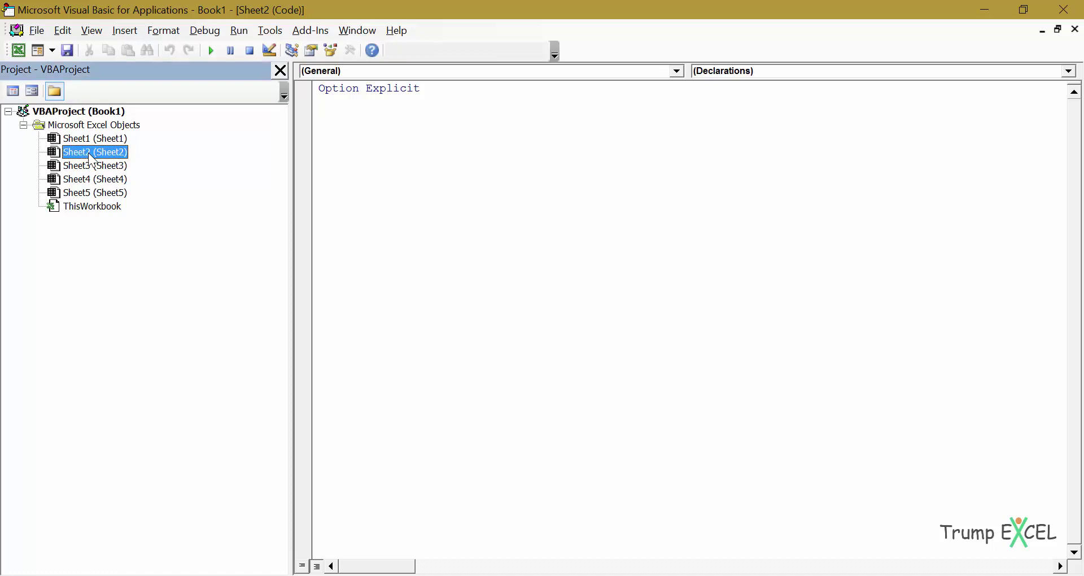
Step: Set Sheet2's Visible property to 2 - xlSheetVeryHidden, then close the VBA editor
{"action": "left_click", "coordinate": [312, 51]}
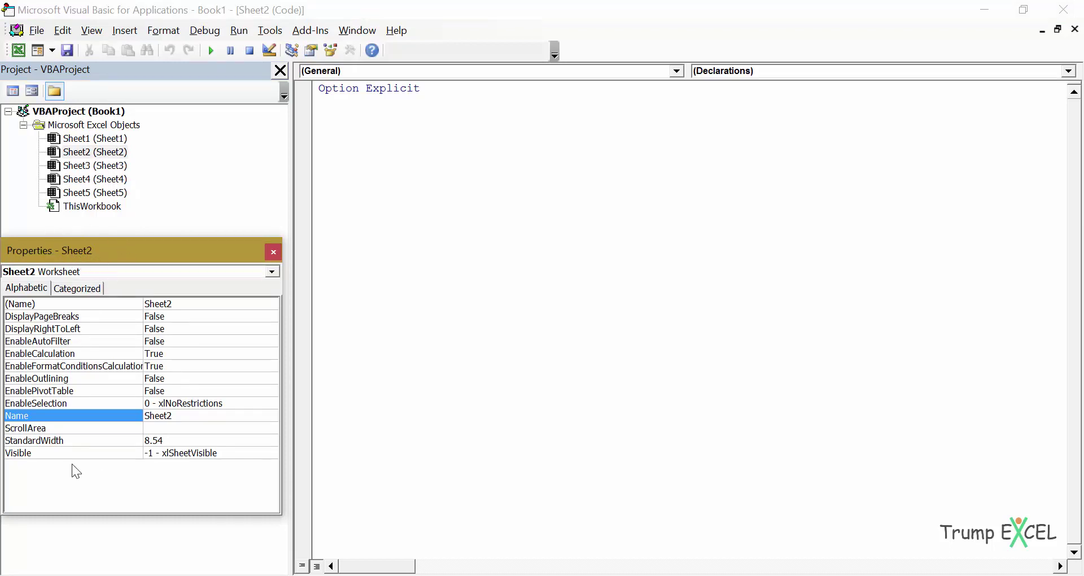
{"action": "left_click", "coordinate": [40, 455]}
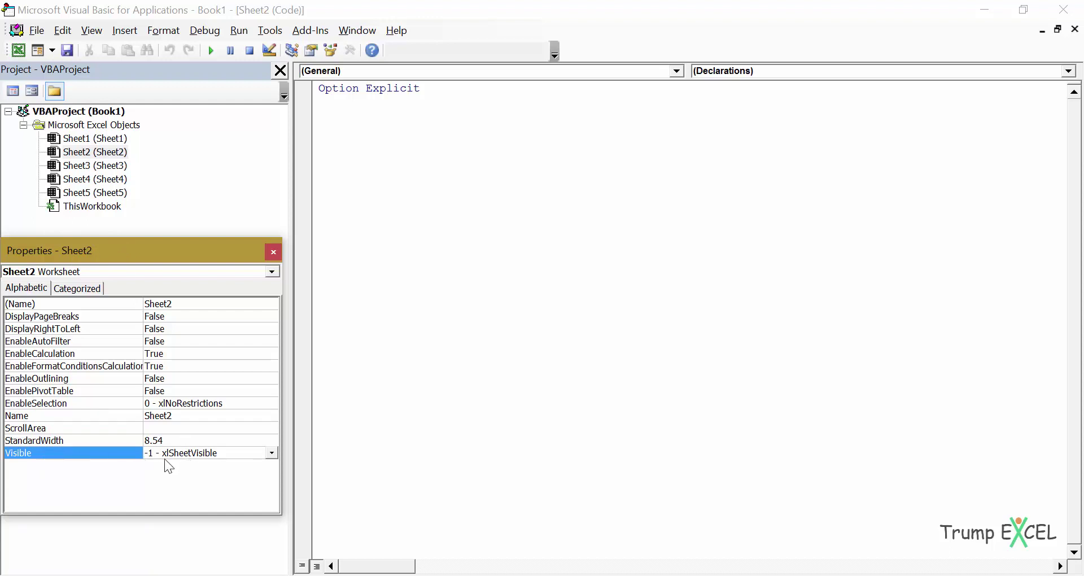
{"action": "left_click", "coordinate": [272, 453]}
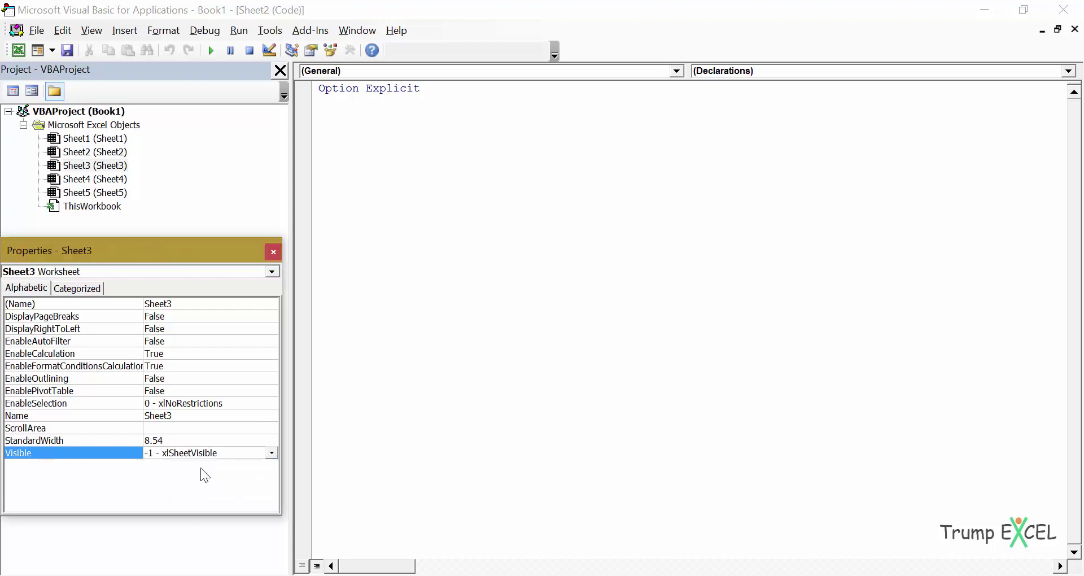
{"action": "left_click", "coordinate": [84, 151]}
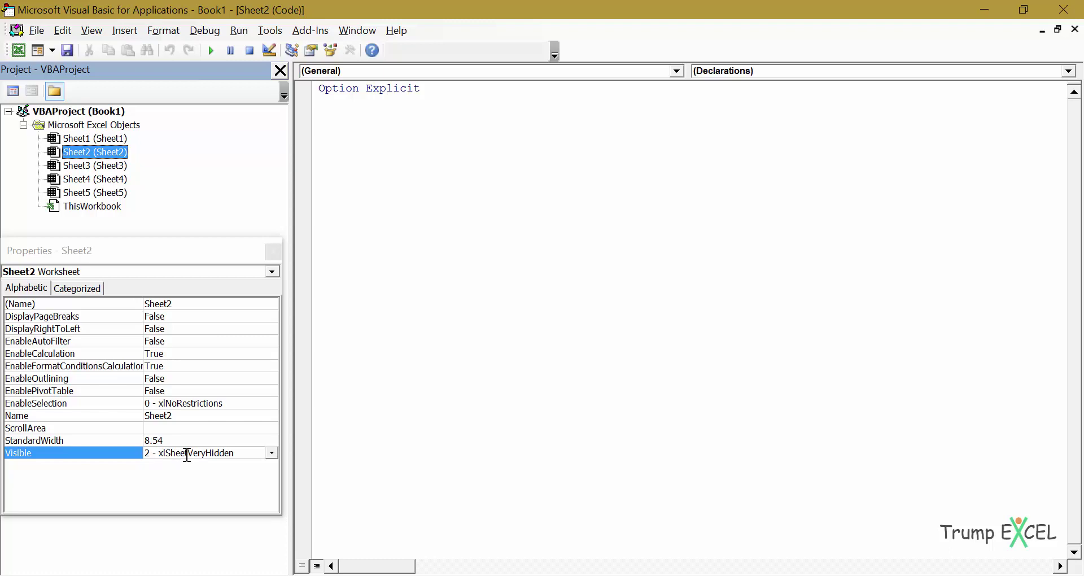
{"action": "left_click", "coordinate": [1067, 12]}
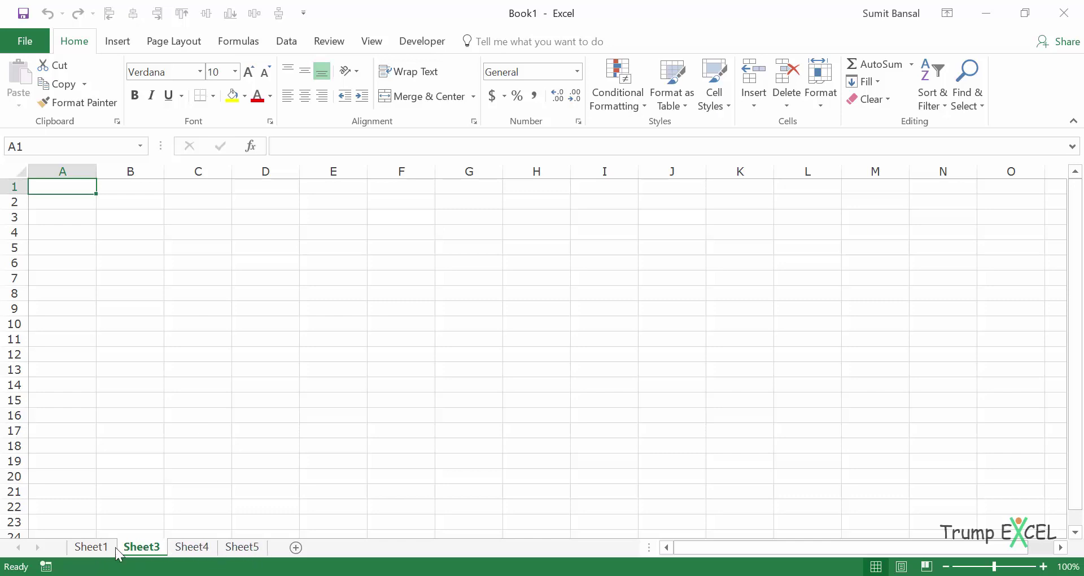
{"action": "right_click", "coordinate": [138, 547]}
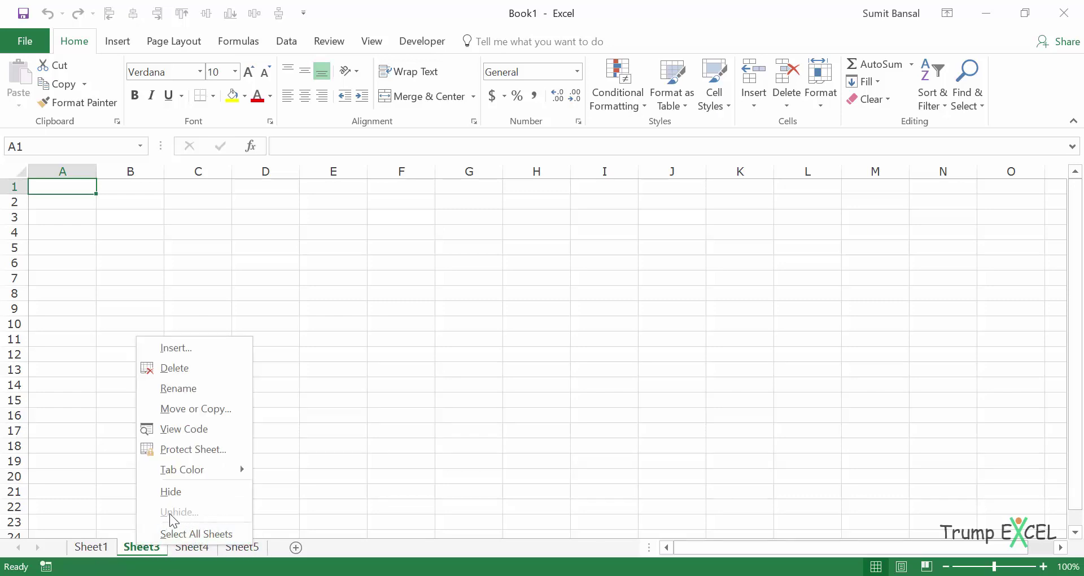
{"action": "left_click", "coordinate": [109, 493]}
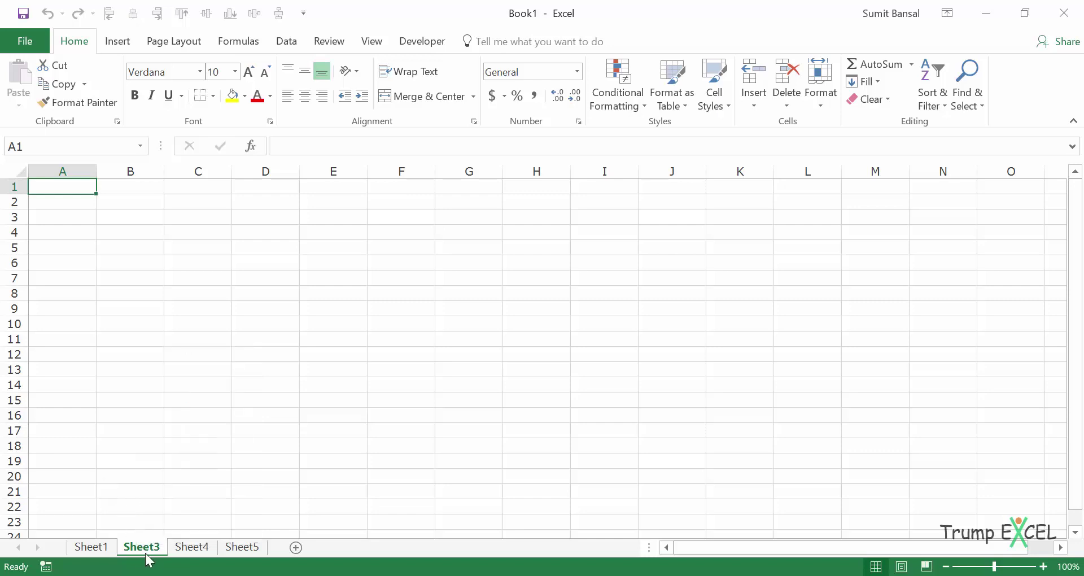
{"action": "right_click", "coordinate": [144, 543]}
{"action": "left_click", "coordinate": [174, 489]}
{"action": "right_click", "coordinate": [148, 546]}
{"action": "left_click", "coordinate": [180, 512]}
{"action": "right_click", "coordinate": [143, 546]}
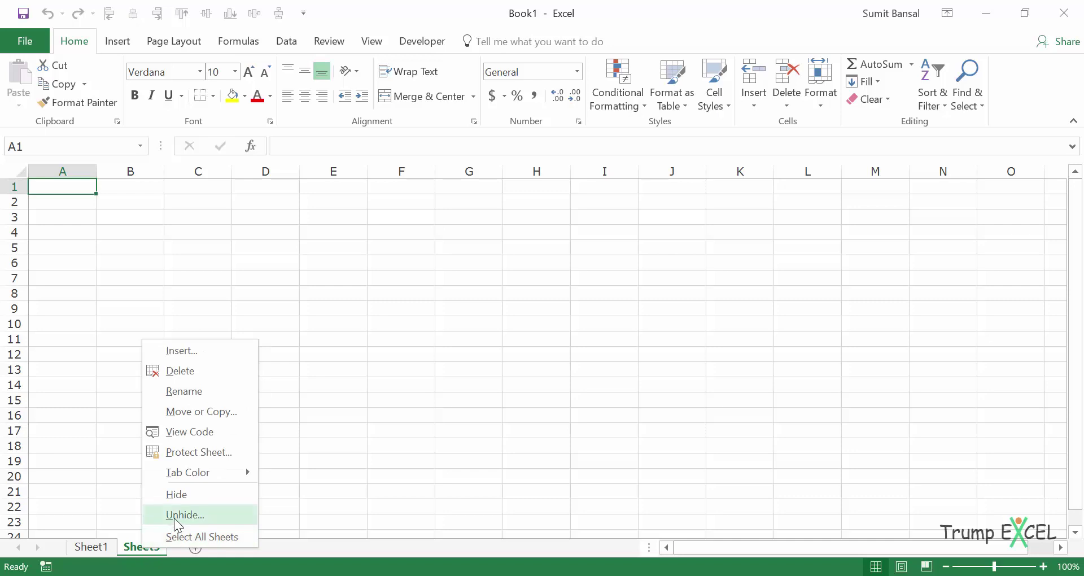
{"action": "left_click", "coordinate": [180, 513]}
{"action": "left_click_drag", "start_coordinate": [208, 402], "coordinate": [326, 256]}
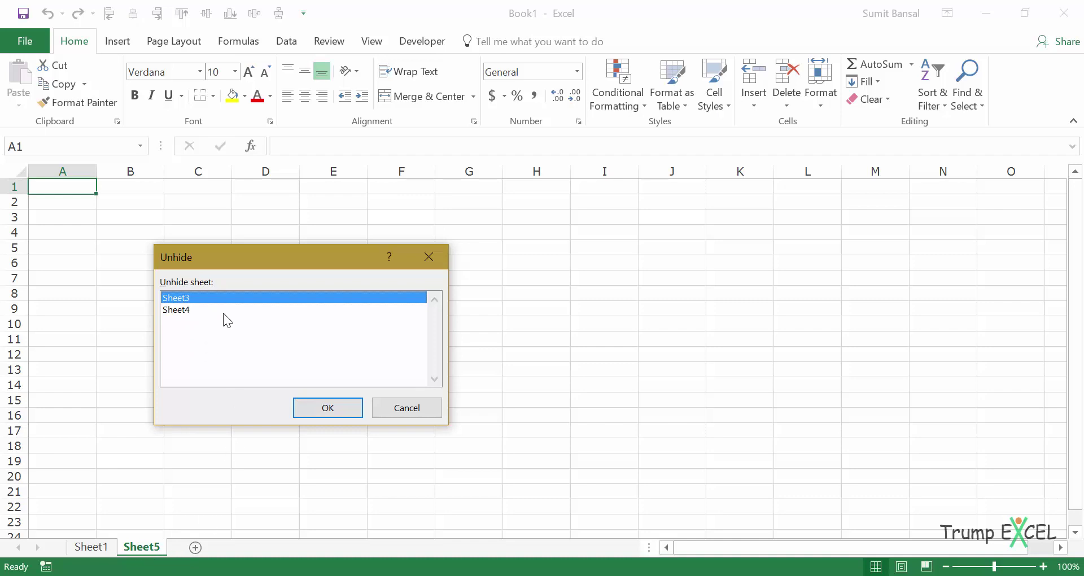
{"action": "left_click", "coordinate": [328, 414]}
{"action": "right_click", "coordinate": [156, 548]}
{"action": "left_click", "coordinate": [167, 516]}
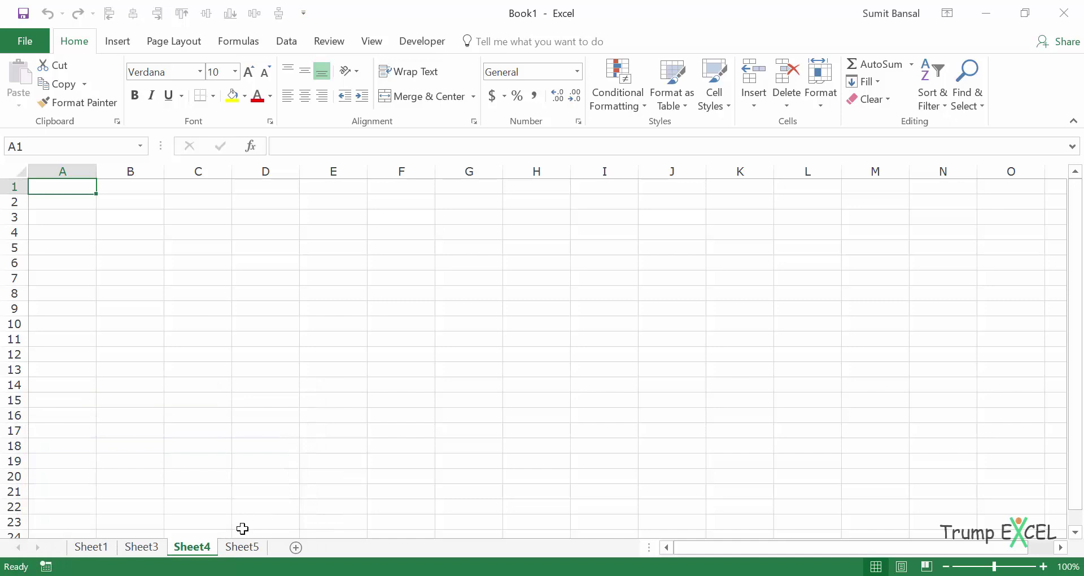
{"action": "left_click", "coordinate": [141, 547]}
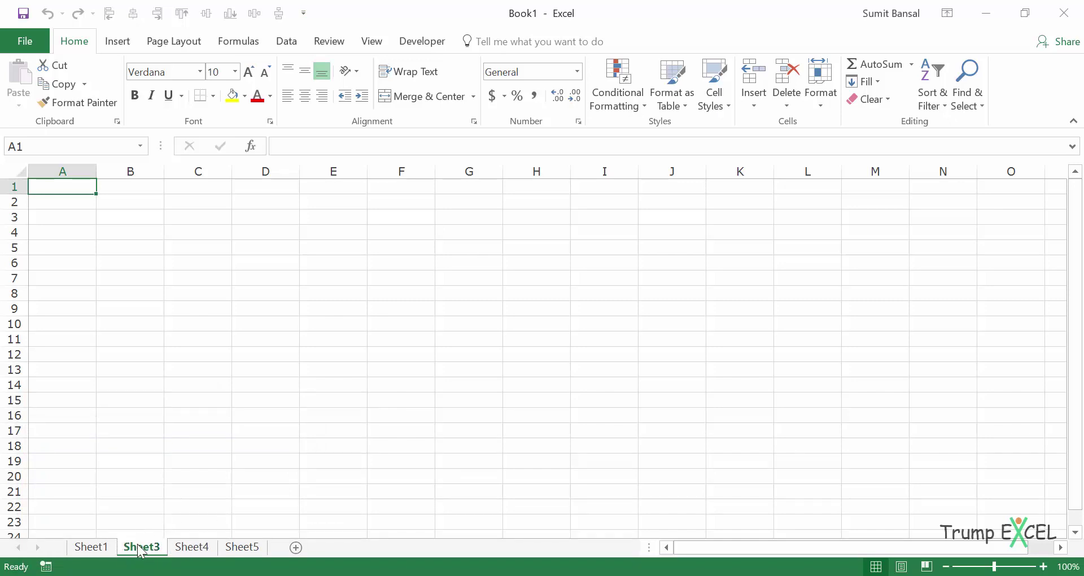
Step: Set Sheet2's Visible property to -1 - xlSheetVisible, close the editor, and select Sheet2
{"action": "right_click", "coordinate": [141, 549]}
{"action": "left_click", "coordinate": [173, 428]}
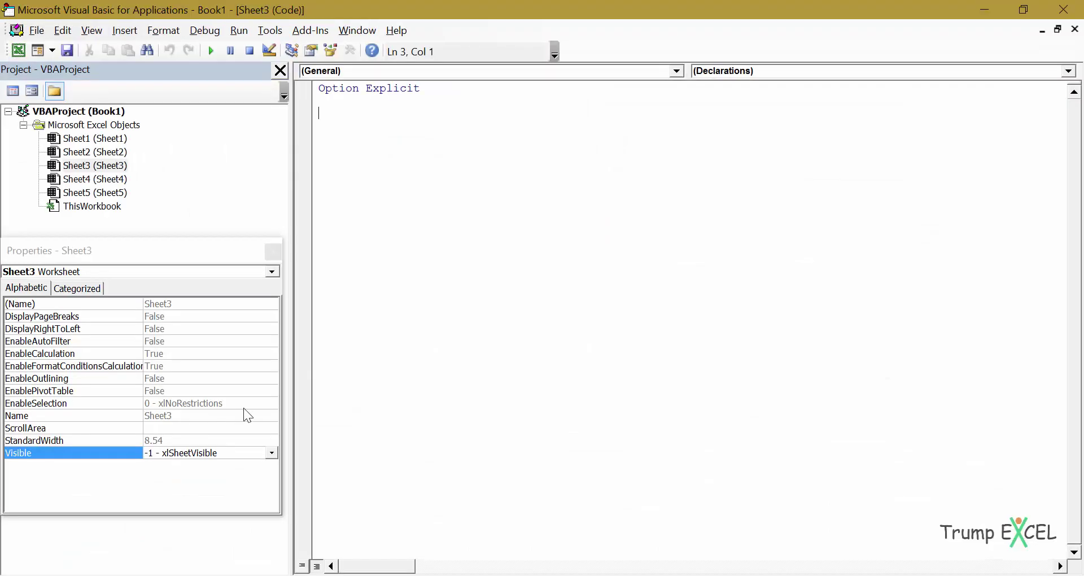
{"action": "left_click", "coordinate": [67, 152]}
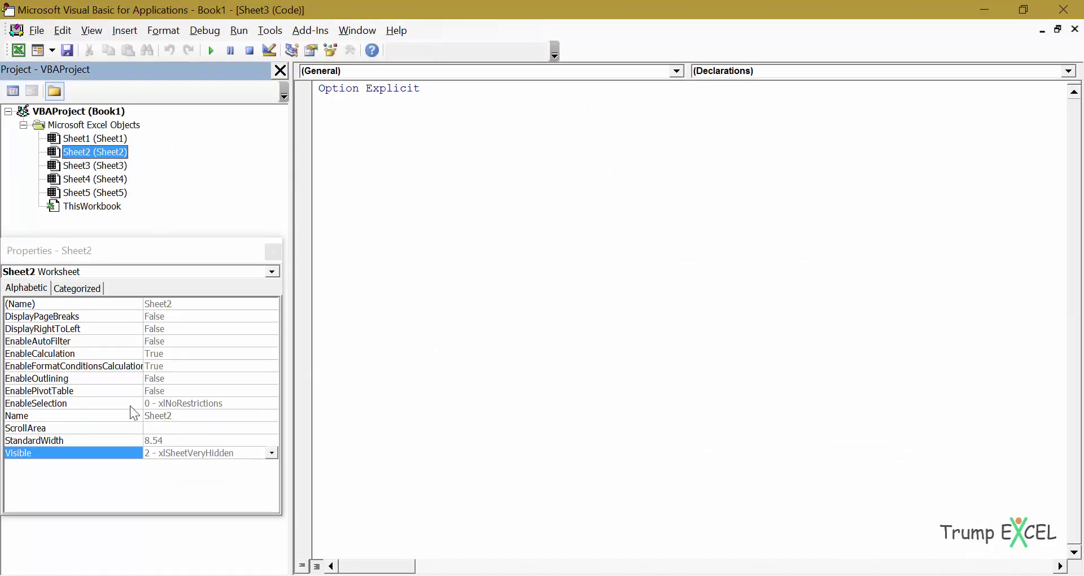
{"action": "left_click", "coordinate": [272, 453]}
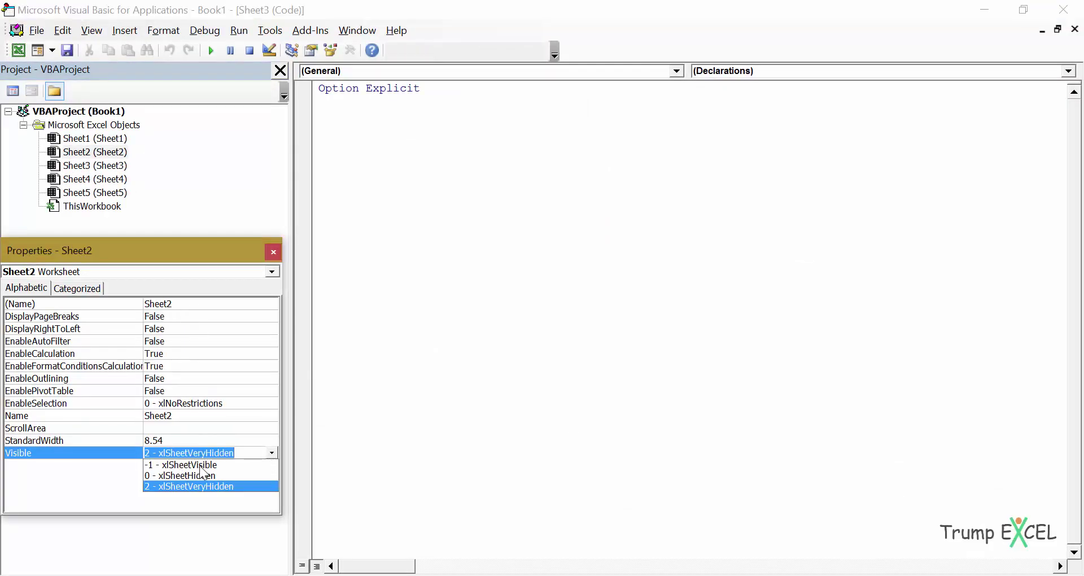
{"action": "left_click", "coordinate": [201, 466]}
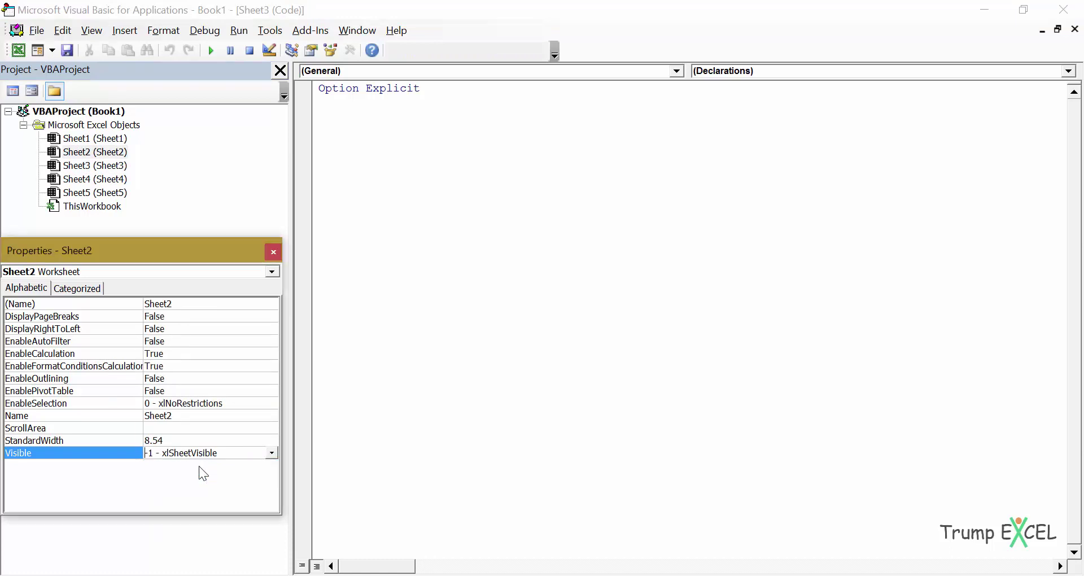
{"action": "left_click", "coordinate": [1072, 10]}
{"action": "left_click", "coordinate": [140, 548]}
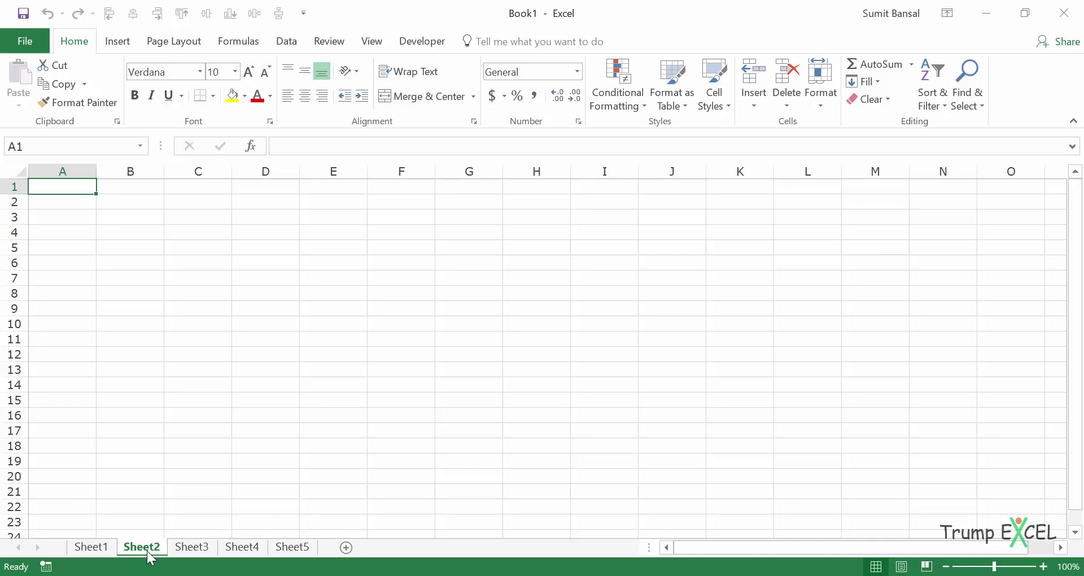
Step: Make Sheet1 the active sheet
{"action": "left_click", "coordinate": [95, 548]}
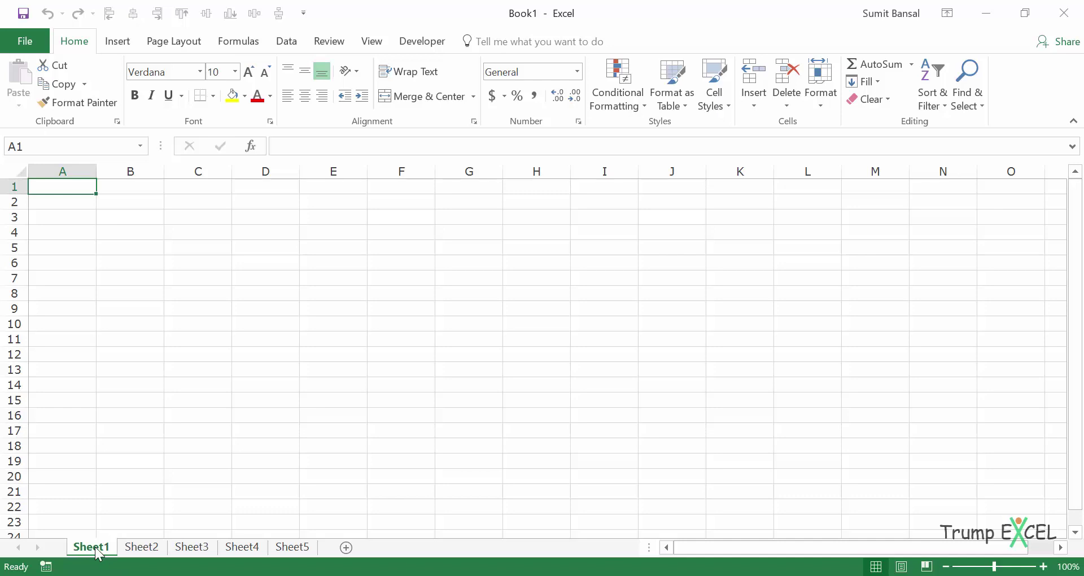